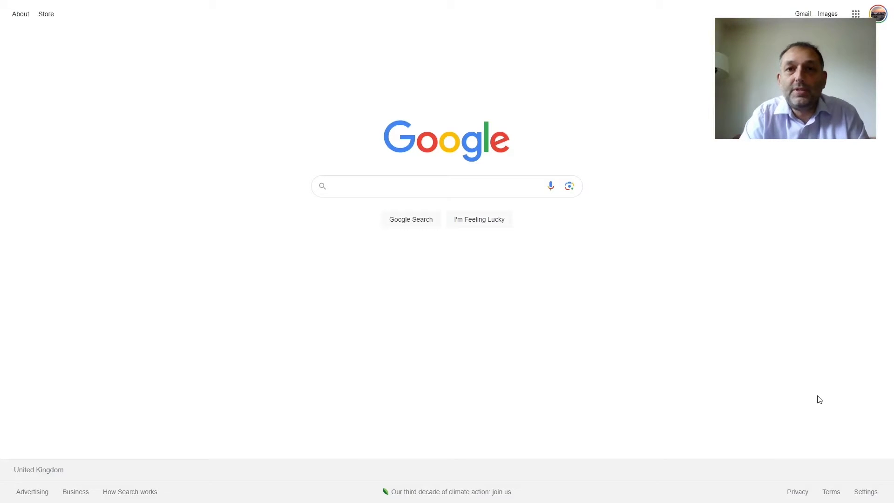
- Search Google for 'pcse' and pick the pcse.england.nhs.uk suggestion
click(452, 188)
text(pcse)
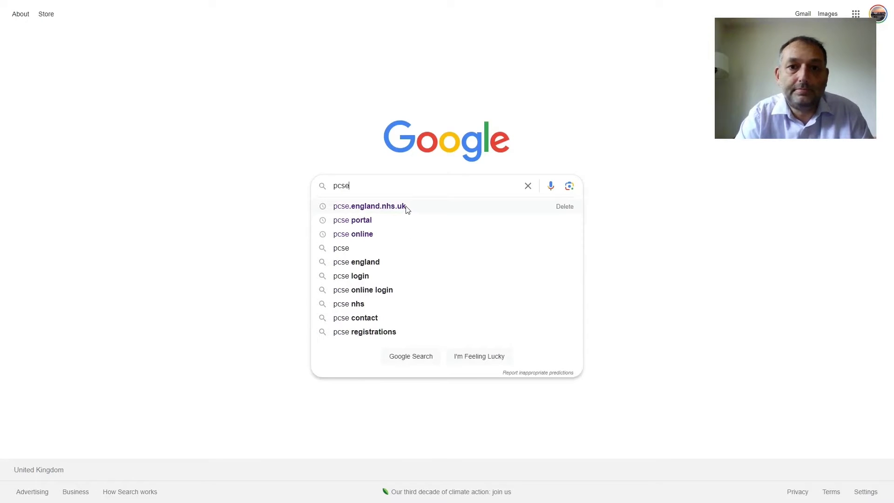
click(407, 209)
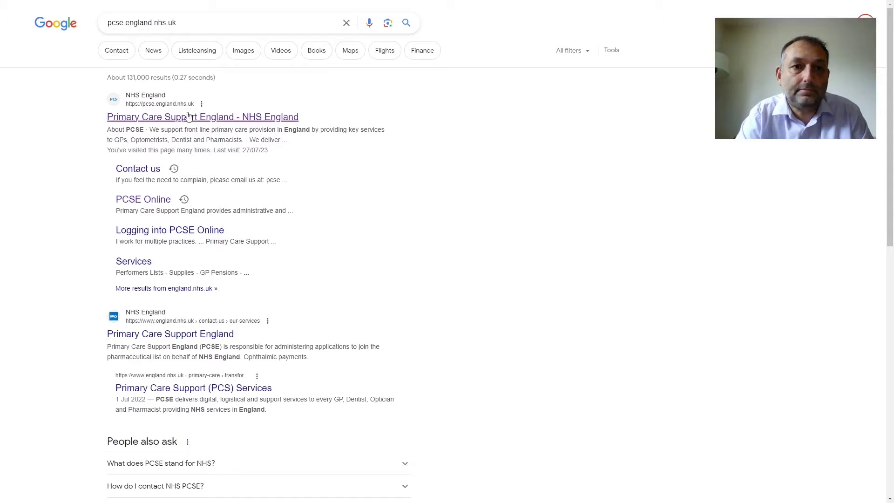
- Open PCSE, sign in with saved details, and go to GP Pensions > Pensions > Locum Work
click(196, 118)
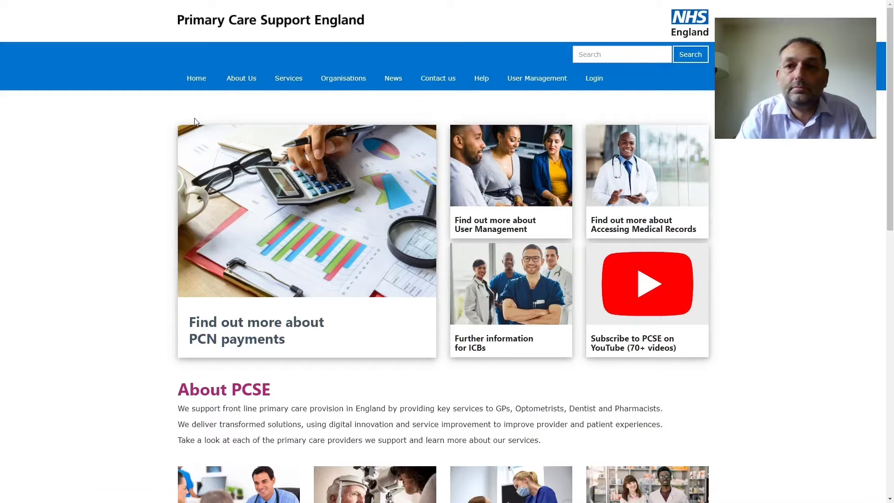
click(602, 82)
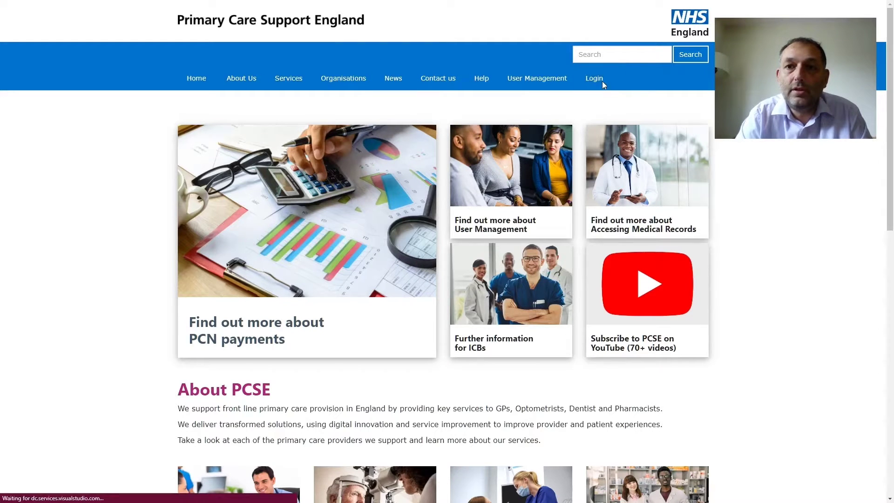
click(351, 229)
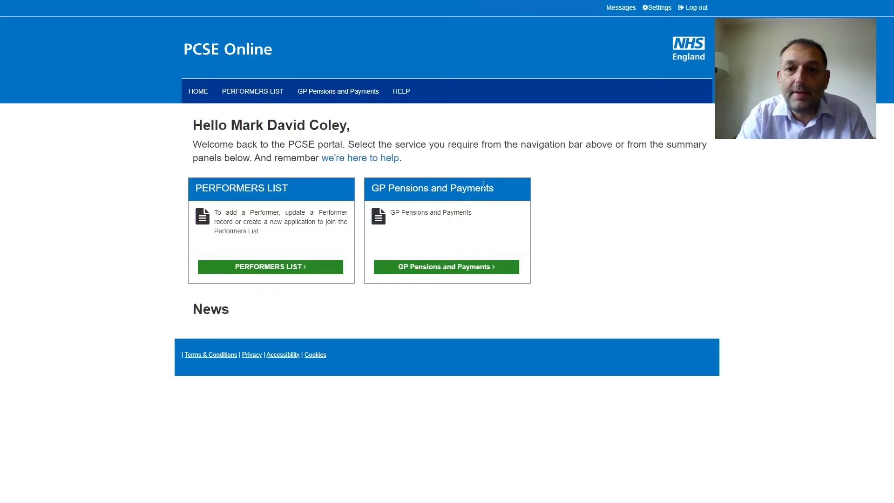
click(452, 272)
click(248, 143)
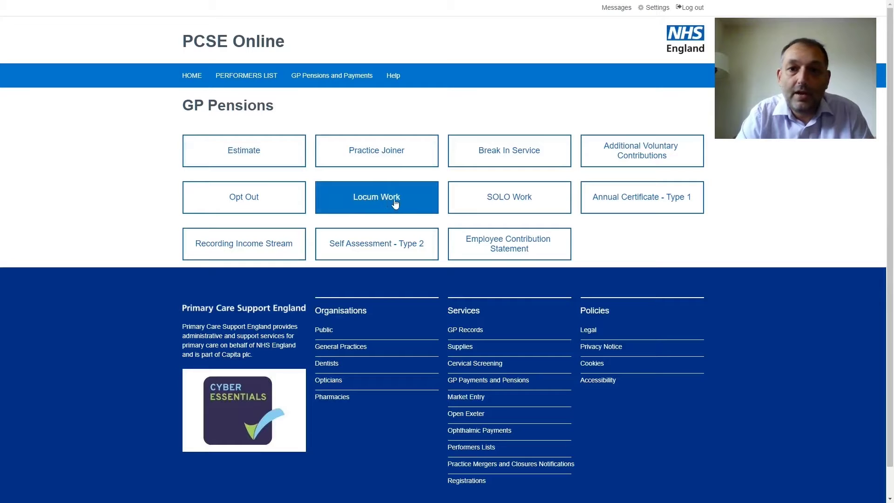
click(382, 201)
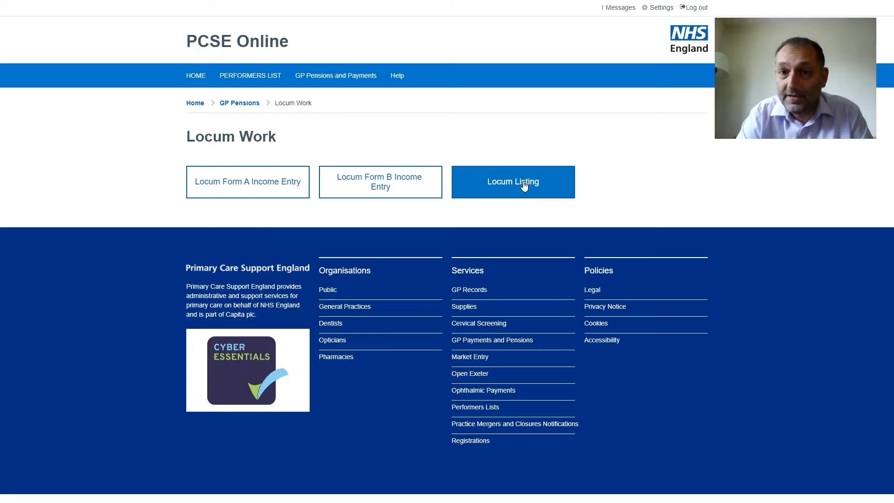
- Start a new Locum Form A income entry for financial year 2023/24
click(254, 194)
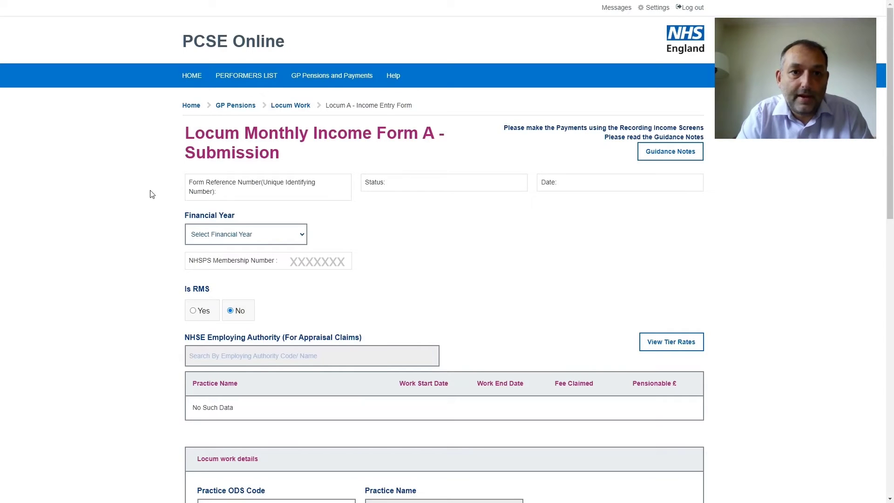
scroll(152, 194, down, 2)
click(243, 150)
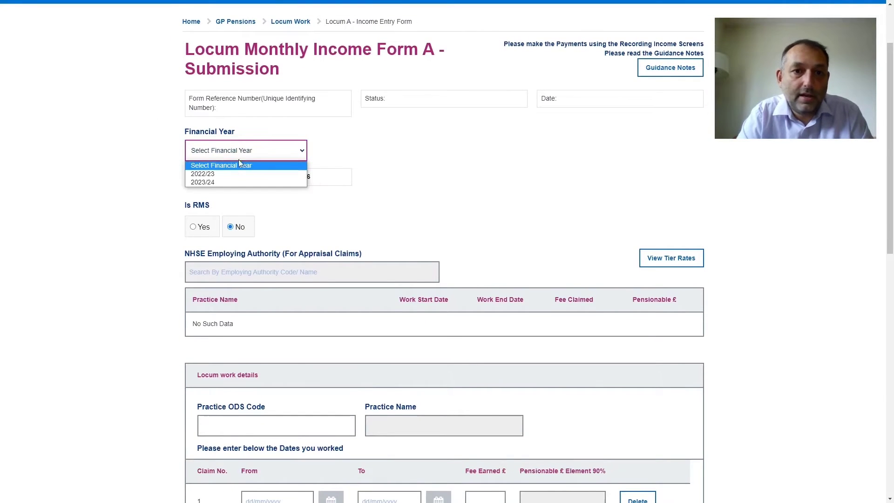
click(230, 181)
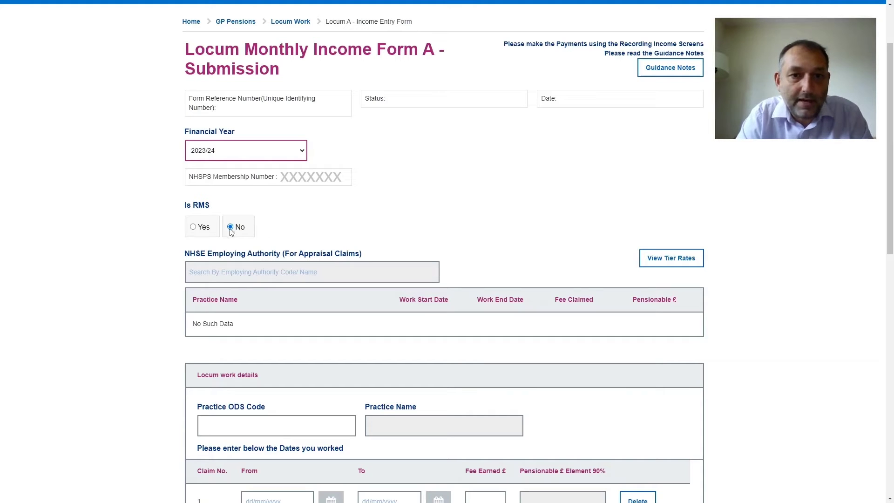
scroll(319, 226, down, 2)
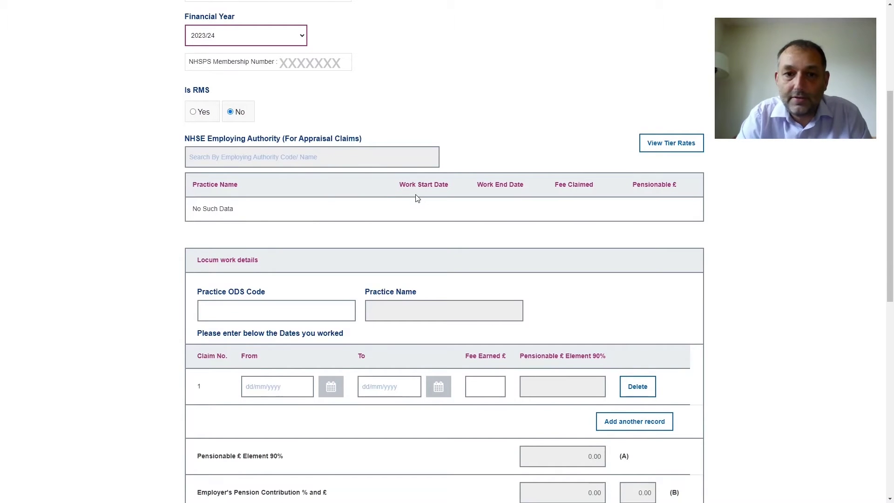
scroll(381, 300, down, 2)
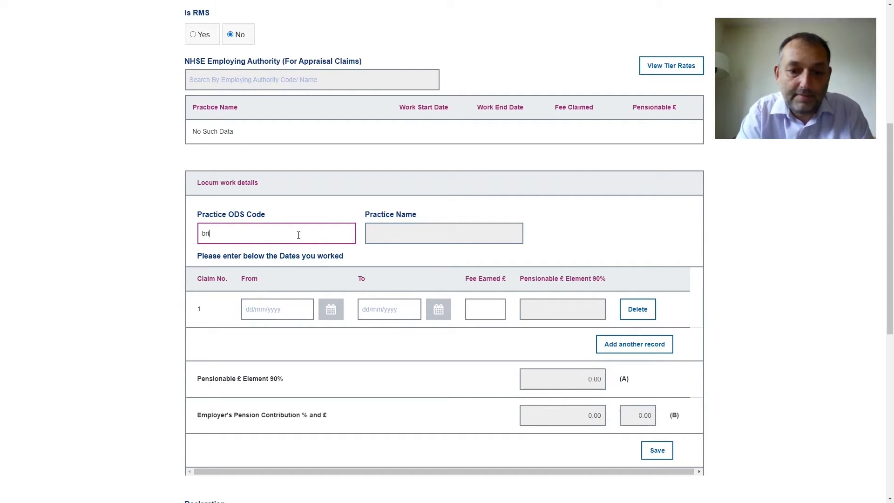
- Select Brinnington Surgery (P88043) as the Practice ODS Code
text(nnington)
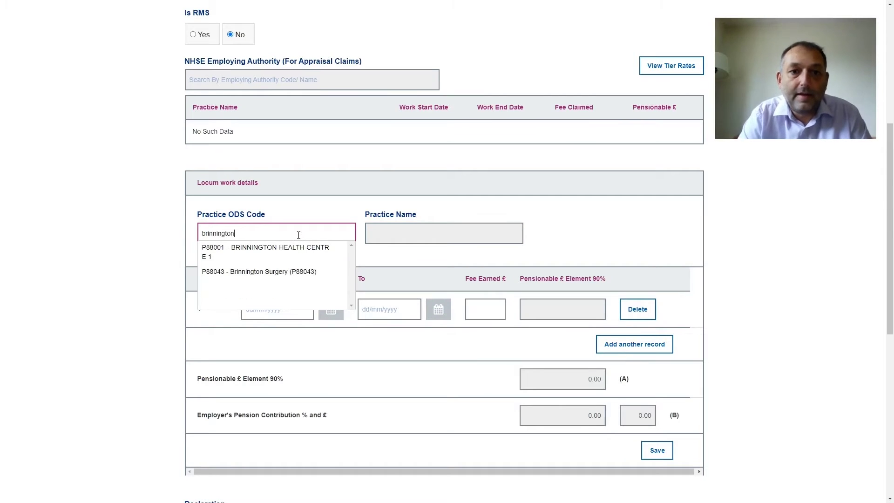
click(271, 276)
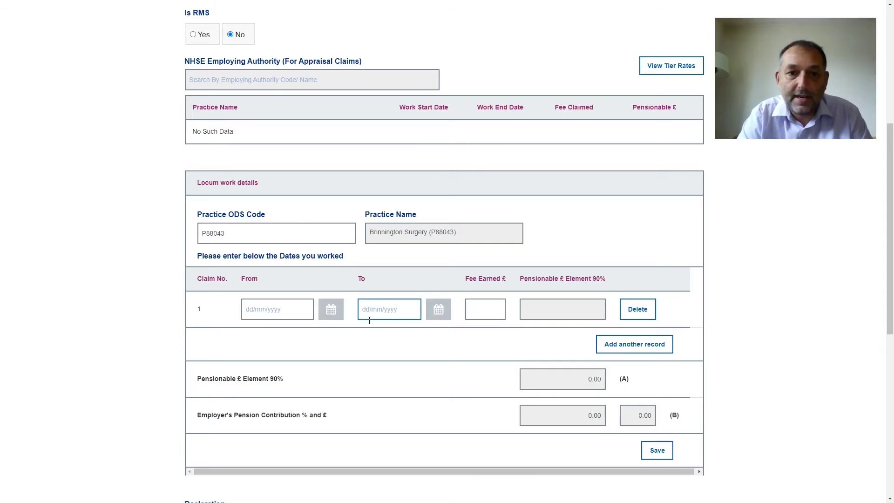
scroll(370, 320, down, 2)
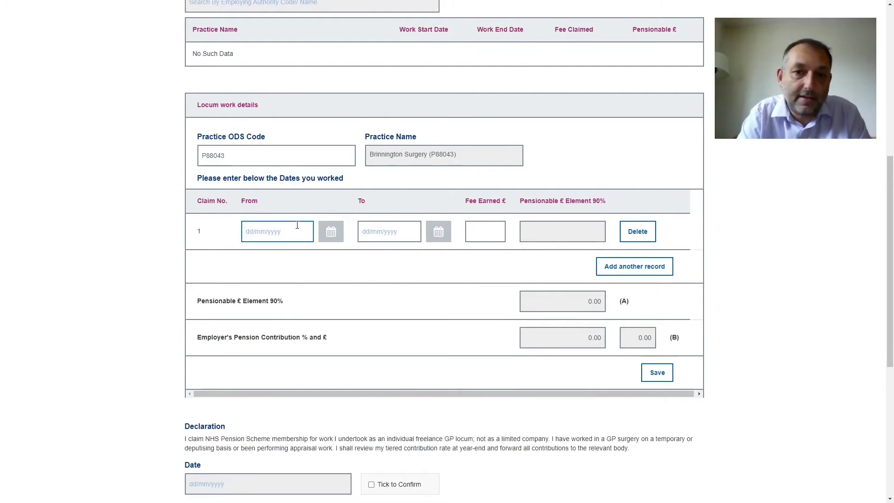
- Enter claim 1 from 26/06/2023 to 26/06/2023 with a fee earned of 600
click(337, 237)
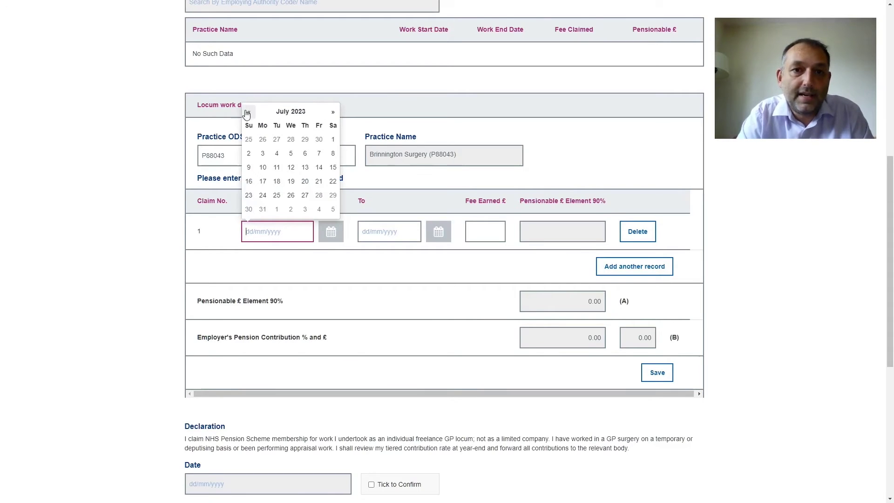
click(249, 114)
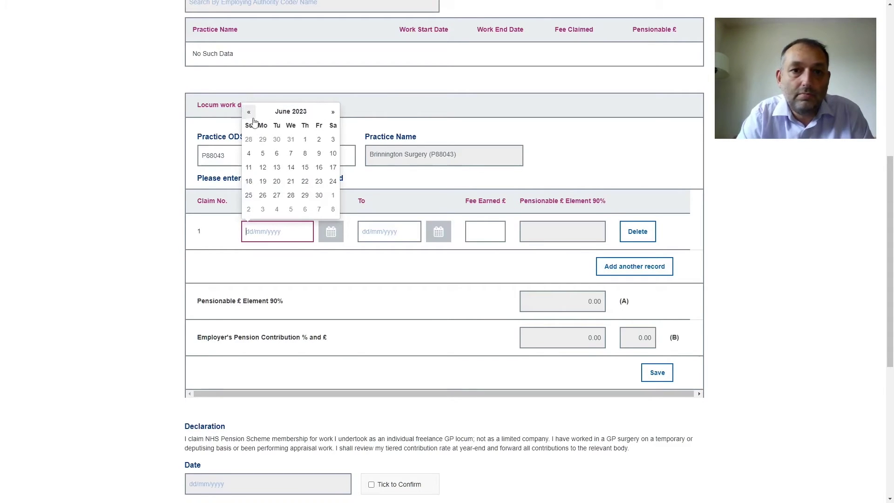
click(262, 195)
click(438, 232)
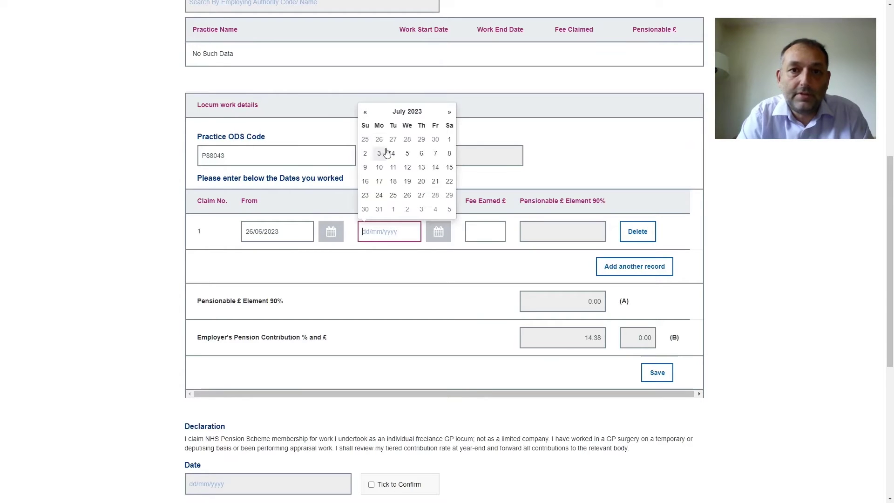
click(366, 114)
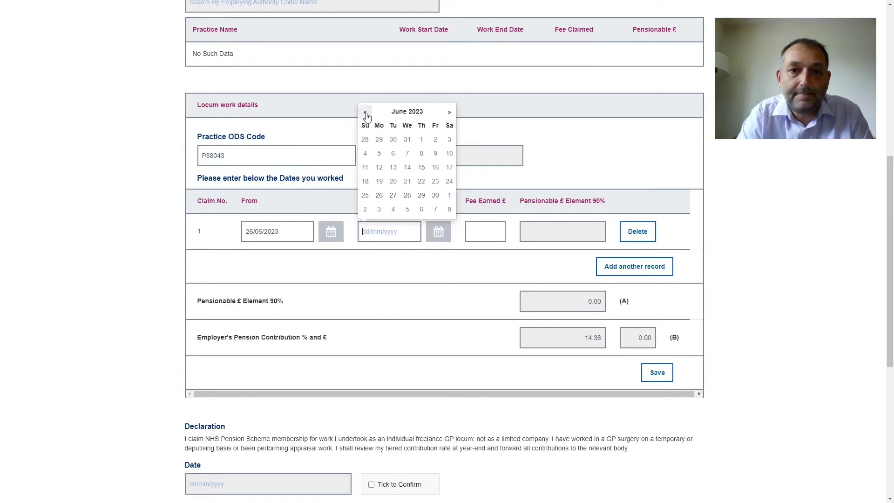
click(379, 195)
click(489, 237)
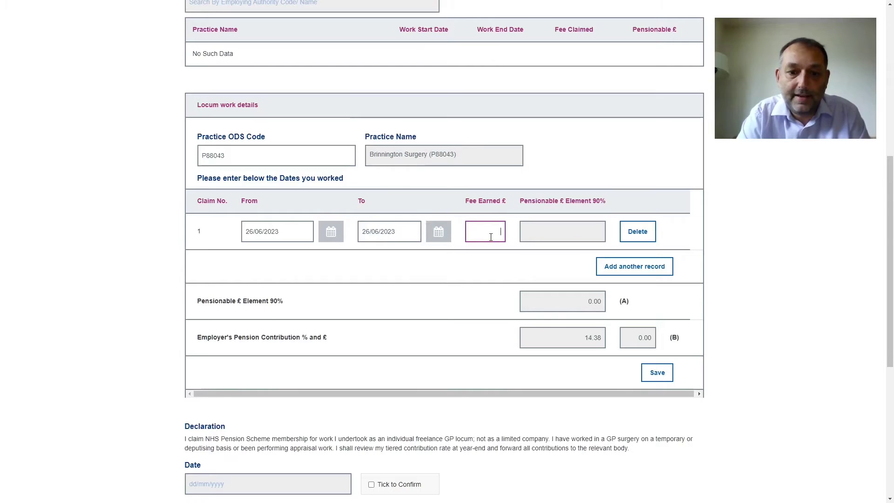
text(600)
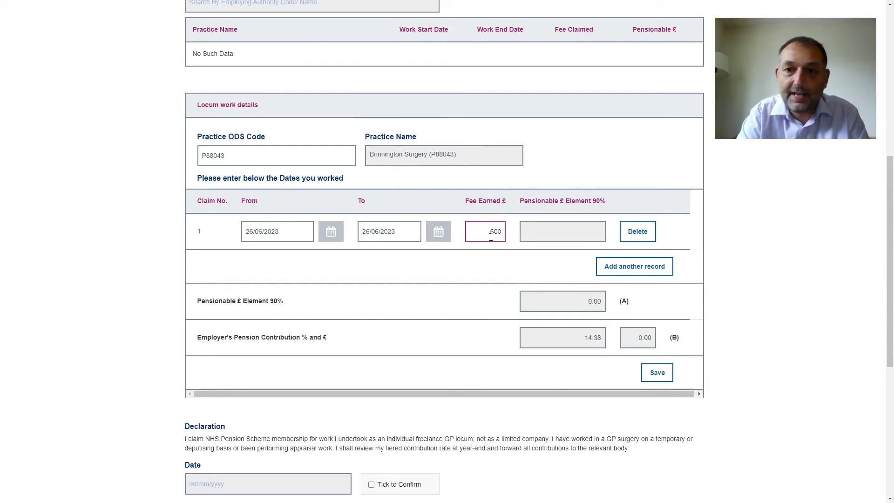
key(Tab)
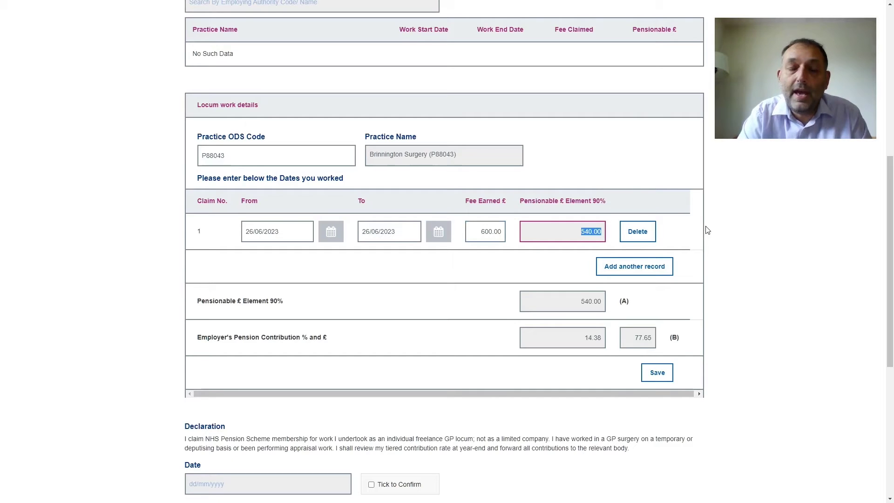
- Add claim 2 from 28/06/2023 to 28/06/2023 with a fee earned of 600
click(643, 271)
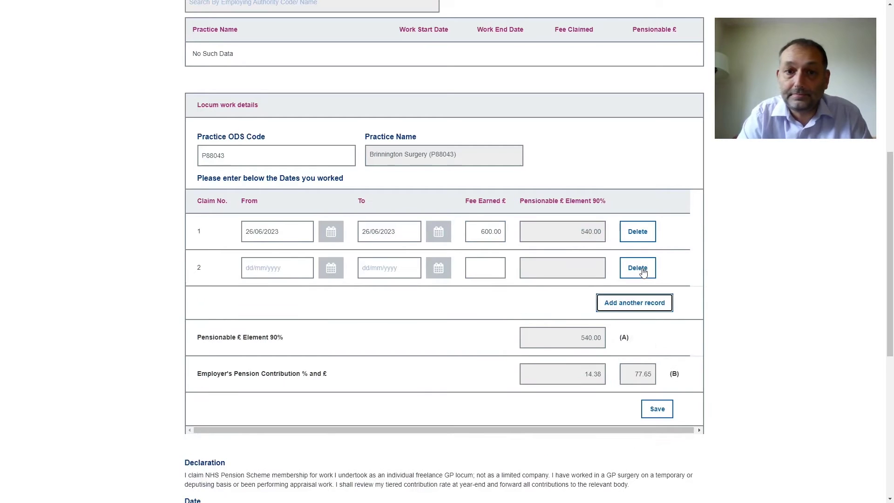
click(329, 271)
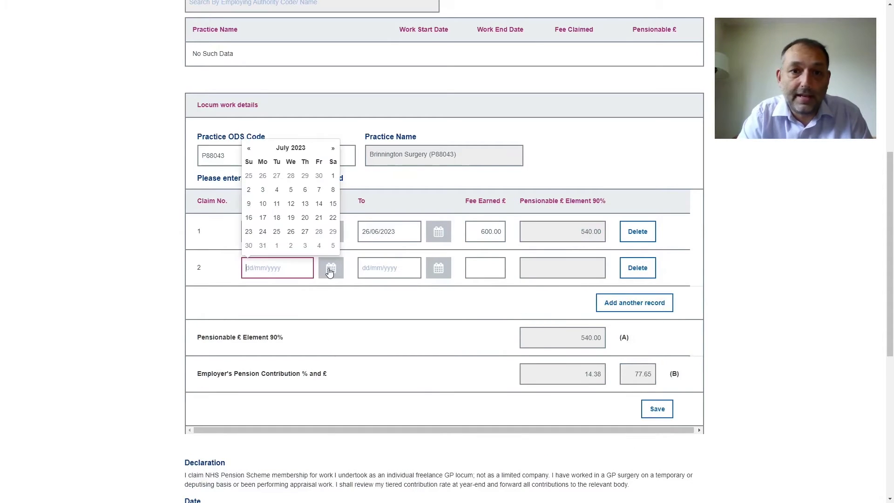
click(249, 147)
click(290, 232)
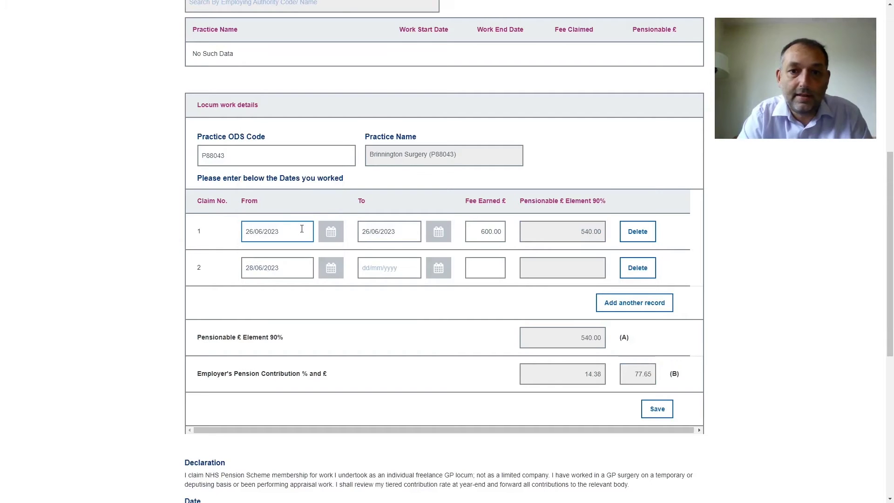
click(437, 270)
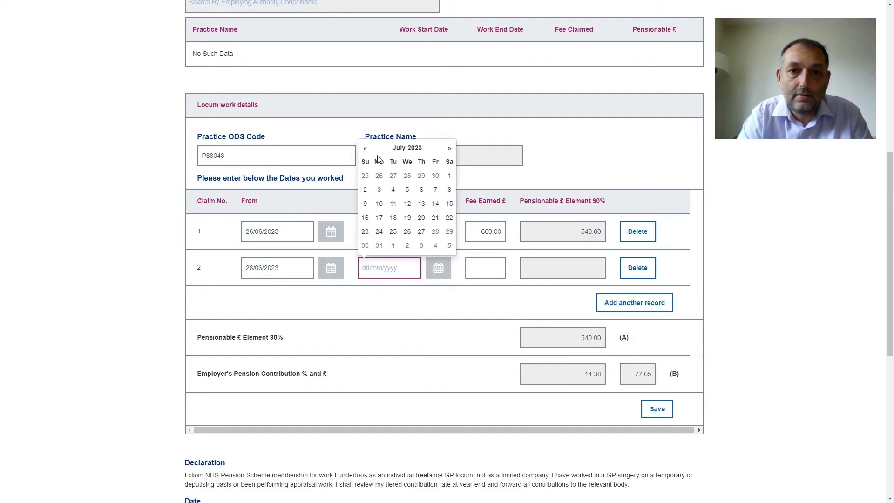
click(364, 150)
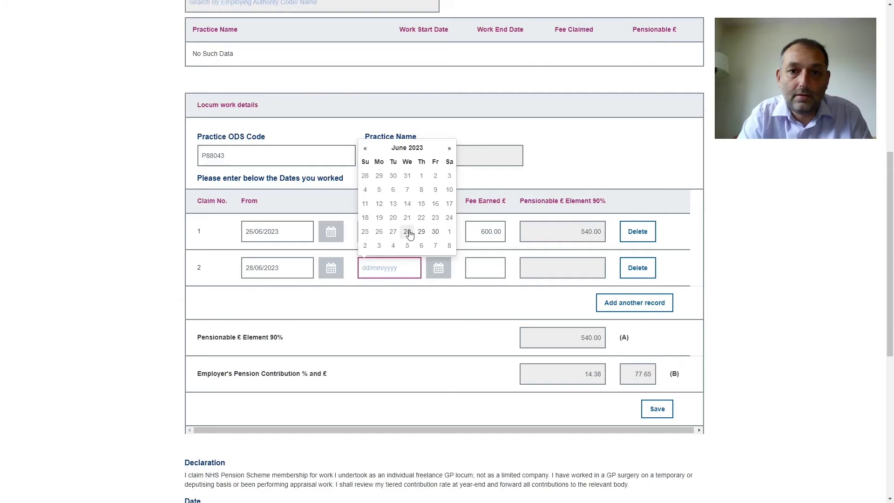
click(408, 232)
click(483, 268)
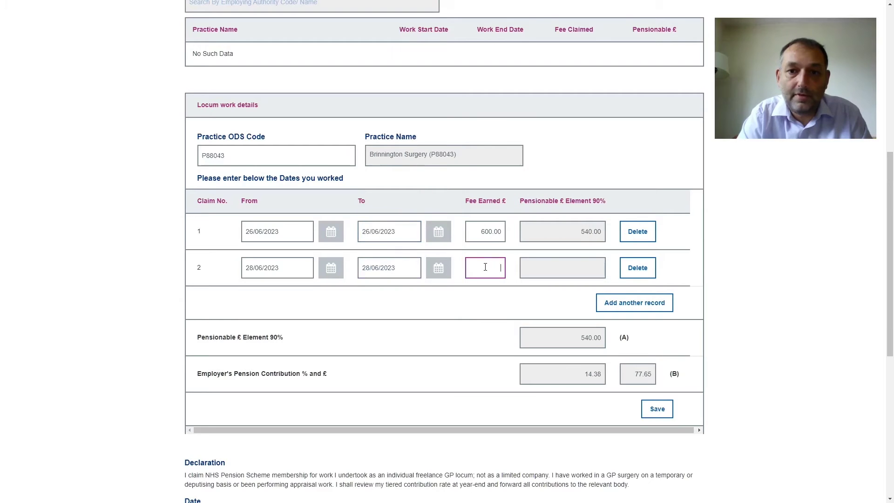
text(600)
key(Tab)
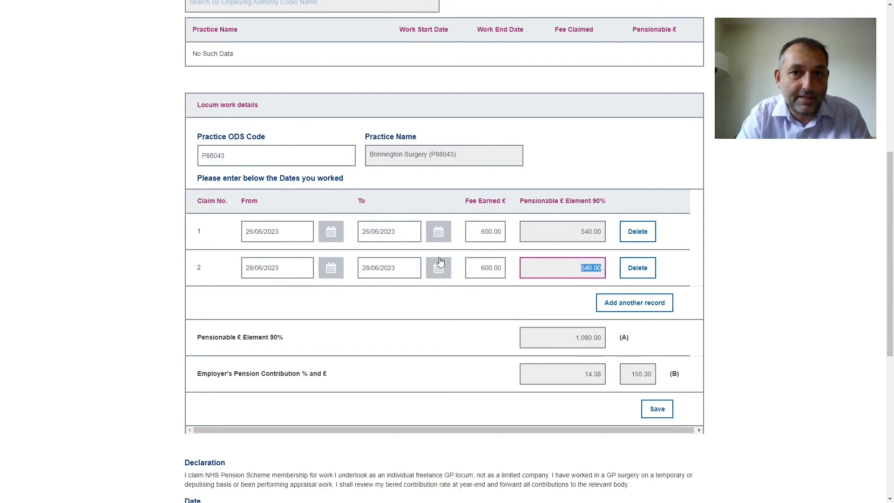
scroll(440, 256, up, 1)
scroll(440, 259, down, 2)
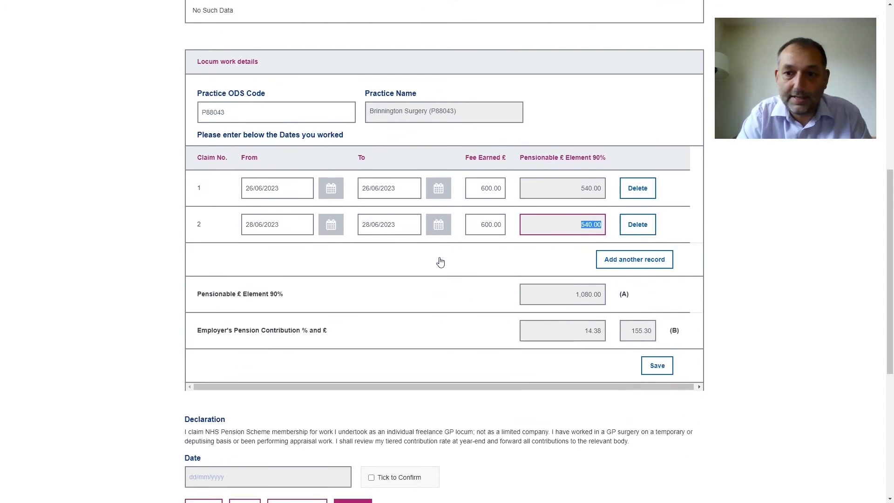
- Save the Brinnington claims and select Gatley Medical Centre (P88024) as the next practice
click(661, 369)
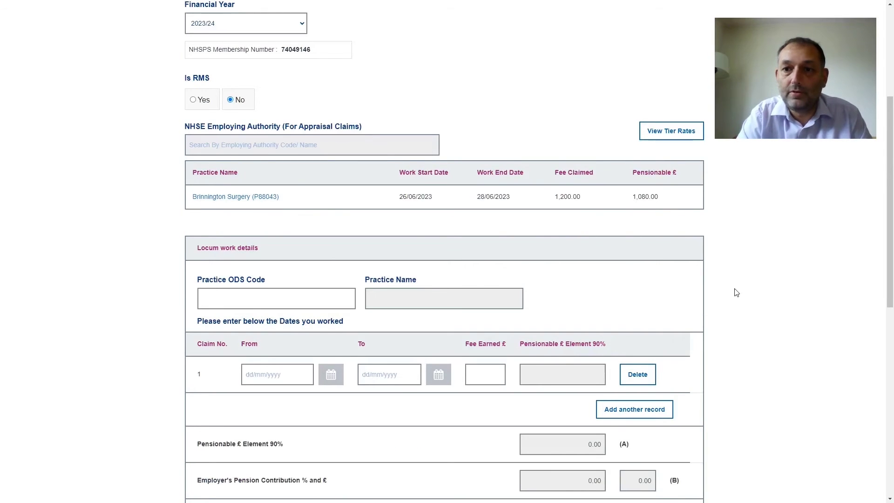
scroll(736, 292, down, 3)
click(286, 137)
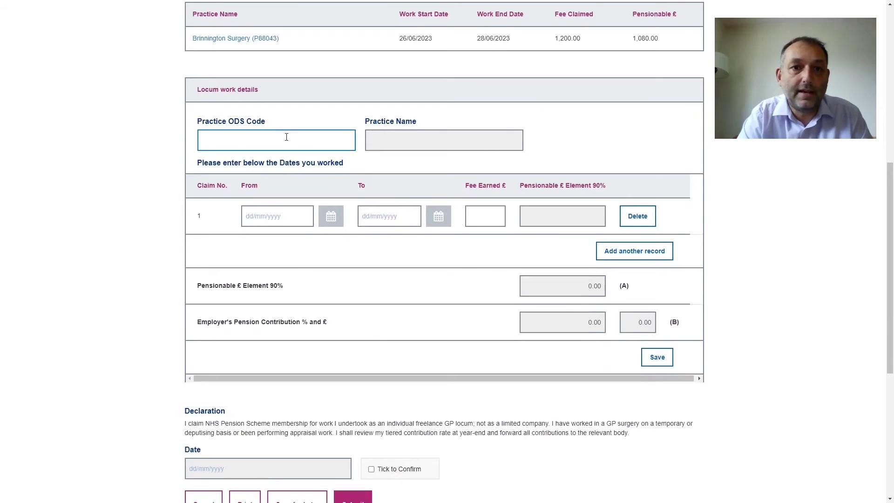
text(gatley)
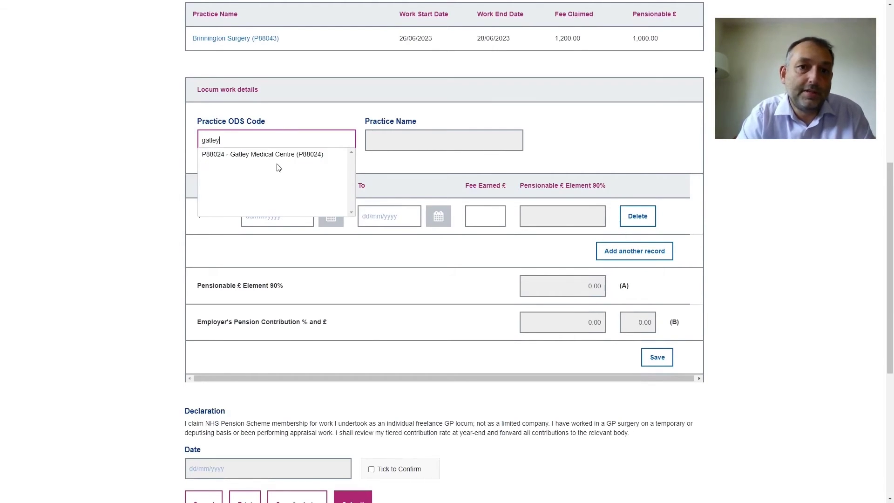
click(284, 156)
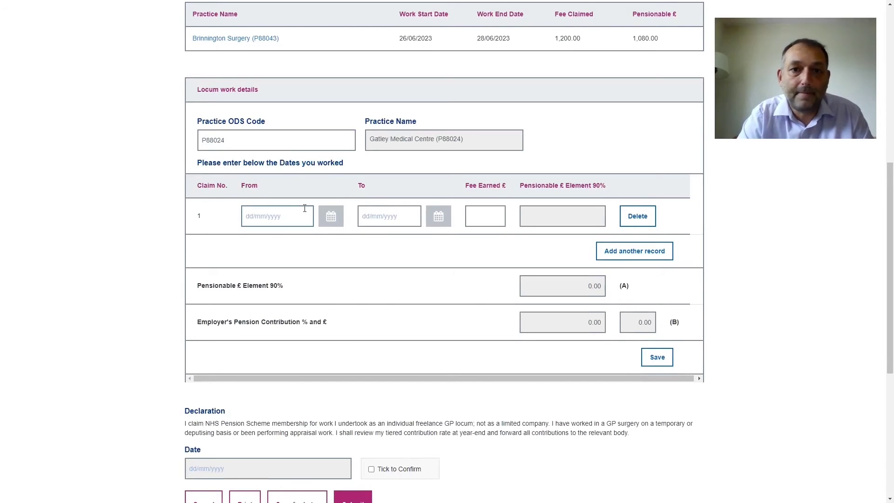
- Enter a Gatley claim from 20/06/2023 to 20/06/2023 with fee 600, and save it
click(330, 216)
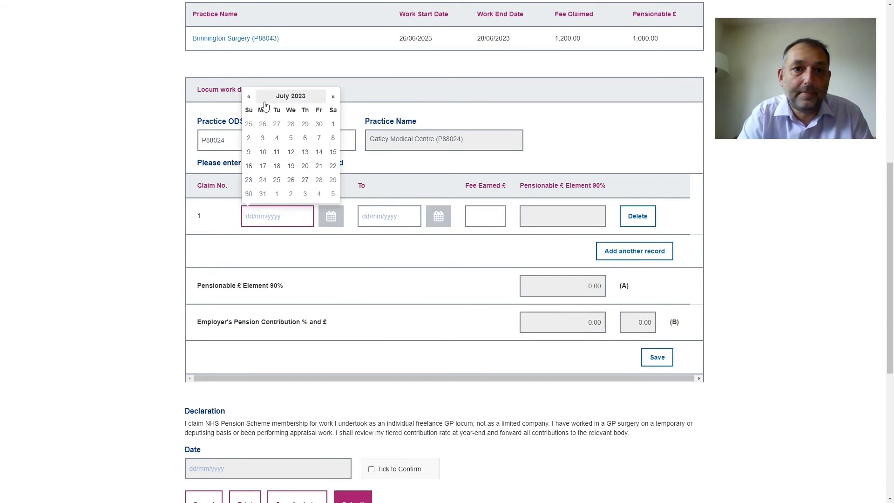
click(248, 96)
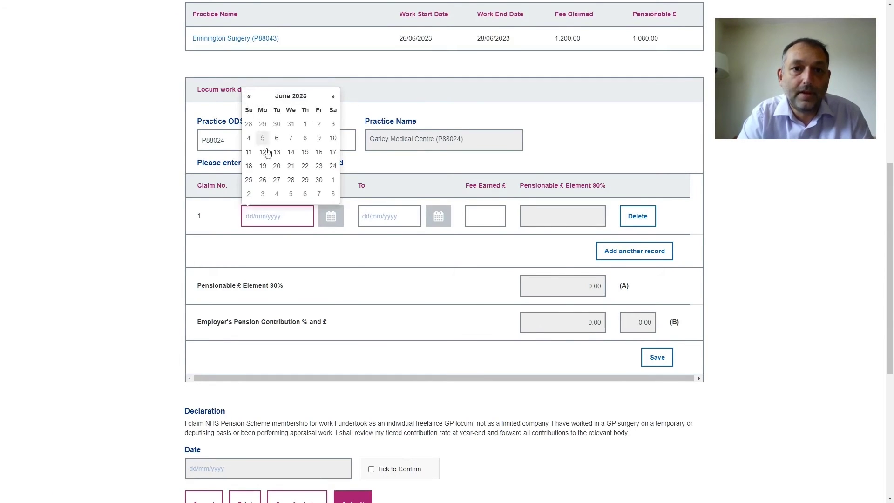
click(283, 170)
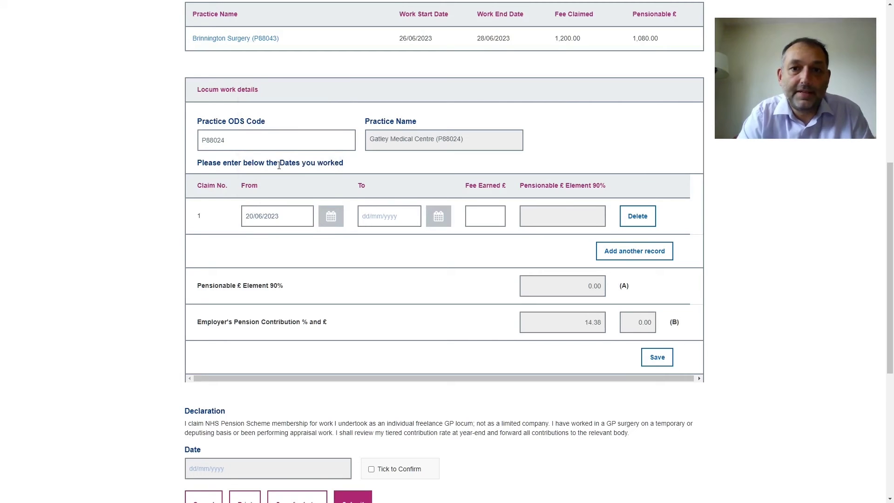
click(438, 216)
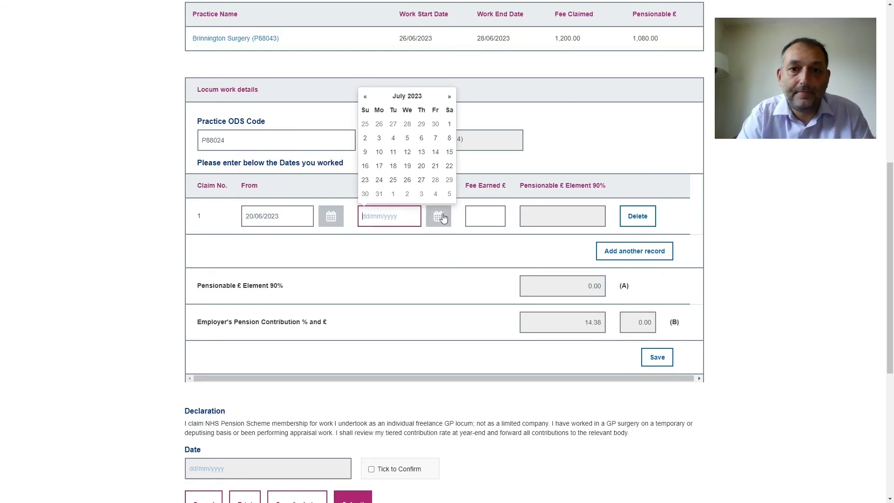
click(365, 98)
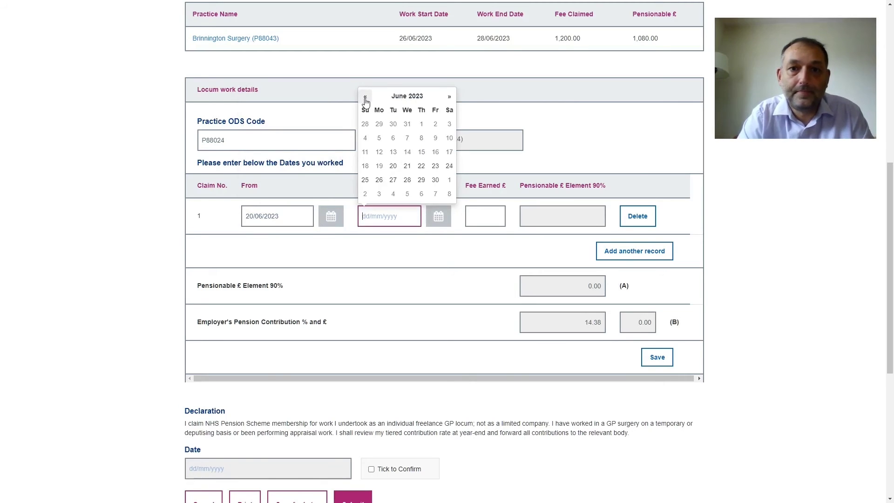
click(394, 167)
click(487, 215)
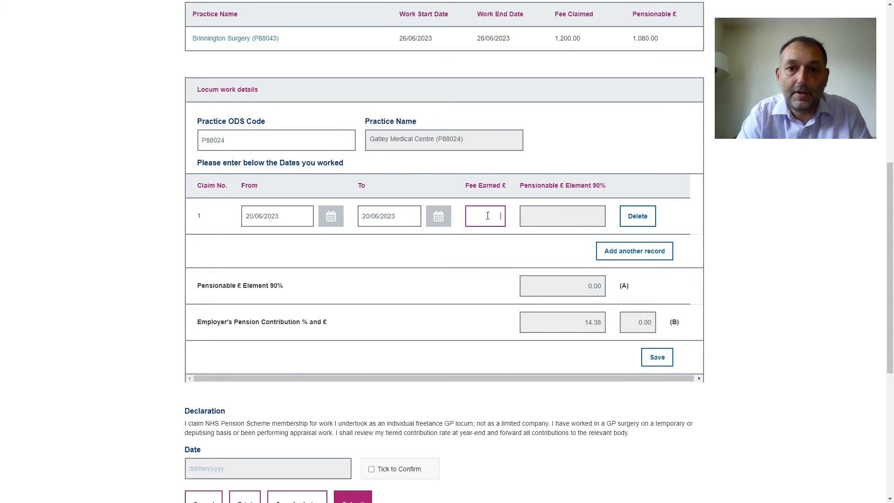
text(600)
key(Tab)
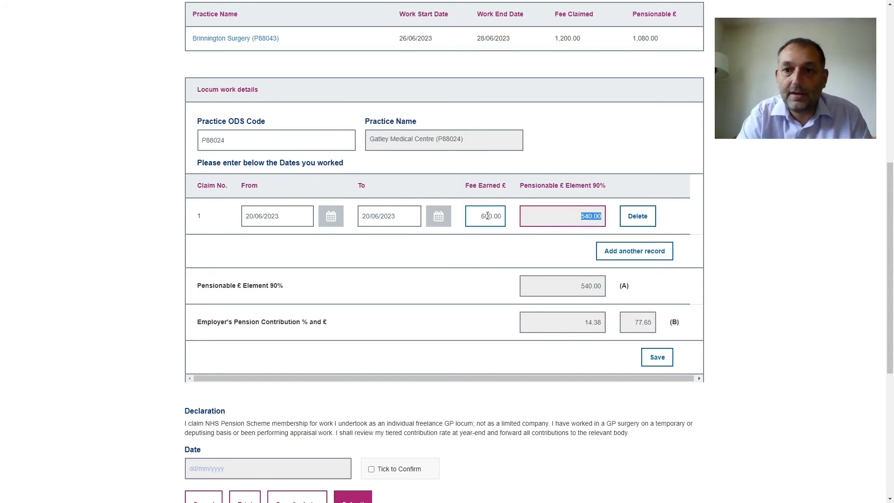
click(657, 358)
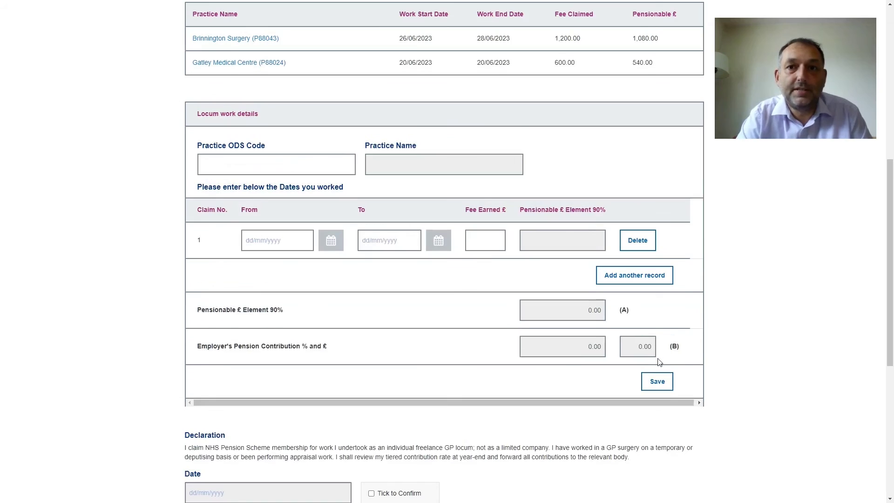
- Tick the Form A declaration's Tick to Confirm checkbox, dated 27/07/2023
scroll(791, 200, up, 1)
scroll(790, 203, up, 1)
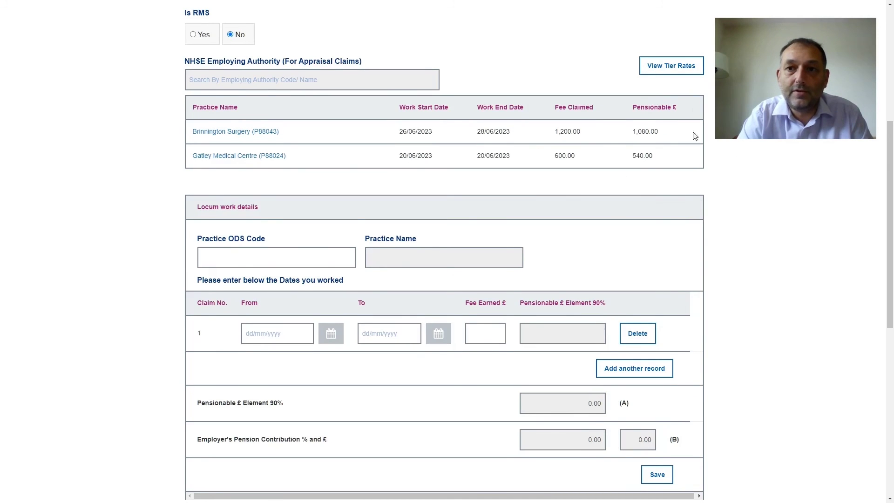
scroll(762, 197, down, 5)
scroll(762, 196, down, 1)
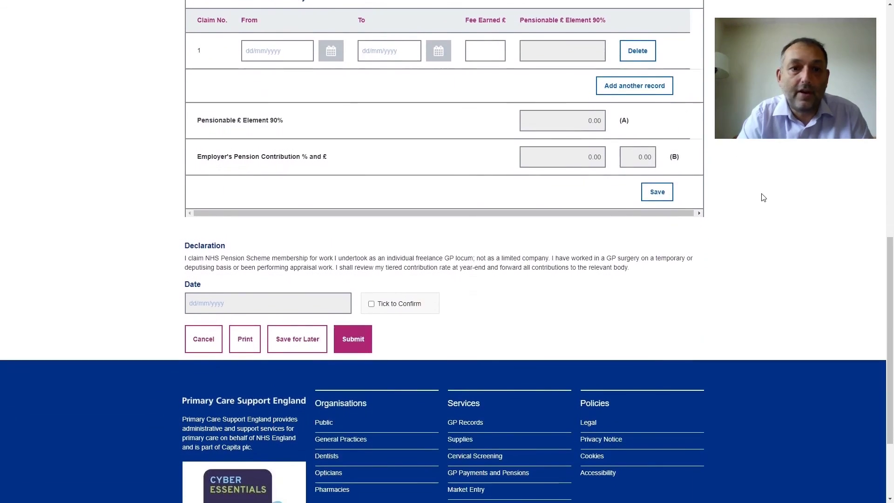
click(372, 305)
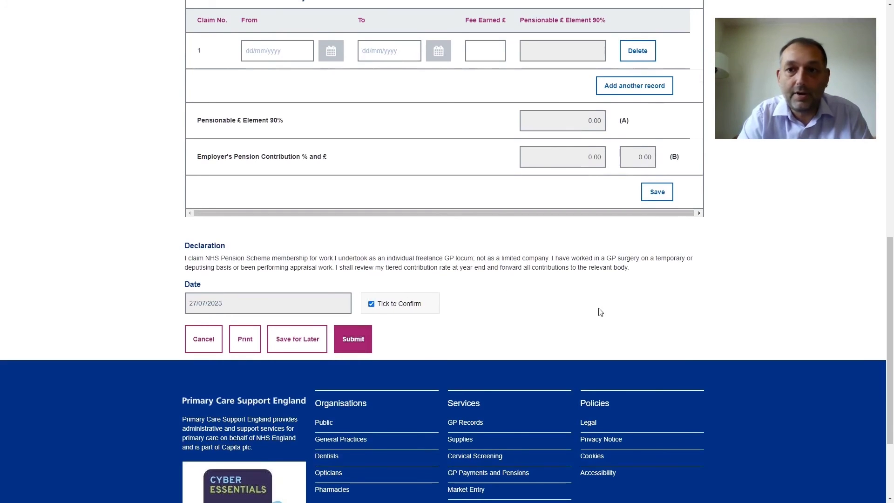
scroll(607, 312, up, 8)
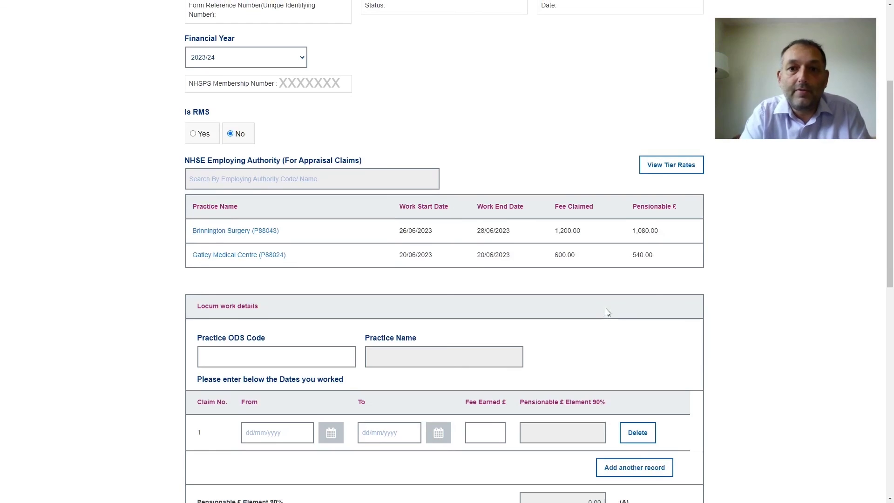